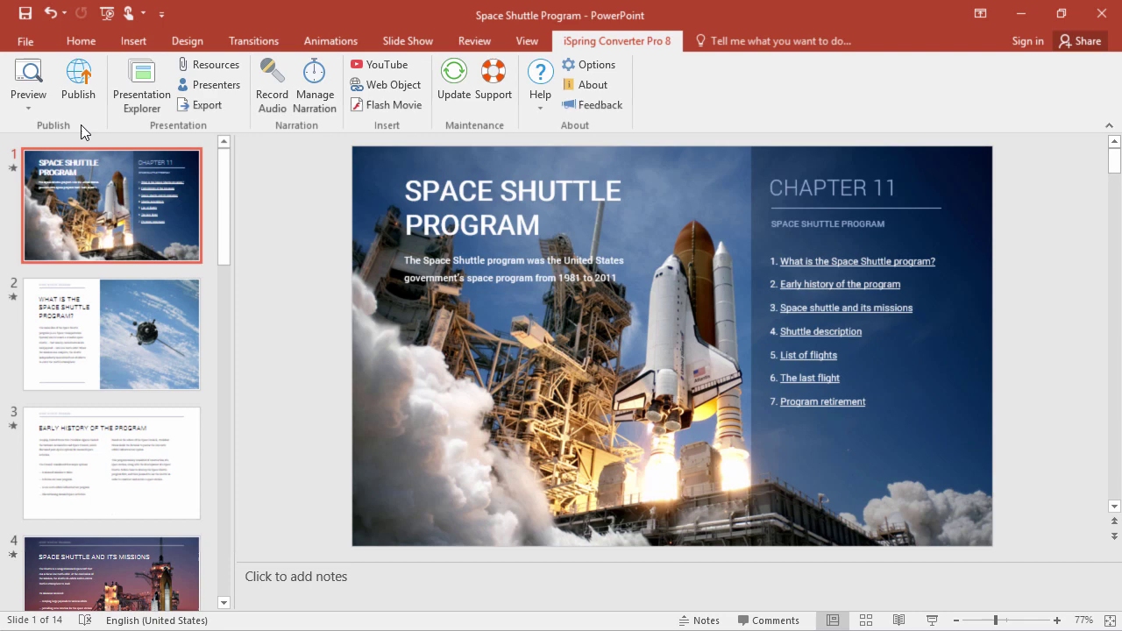
Publish the selected slide as Mobile (HTML5) web content titled Space Shuttle to the local folder
left_click(80, 108)
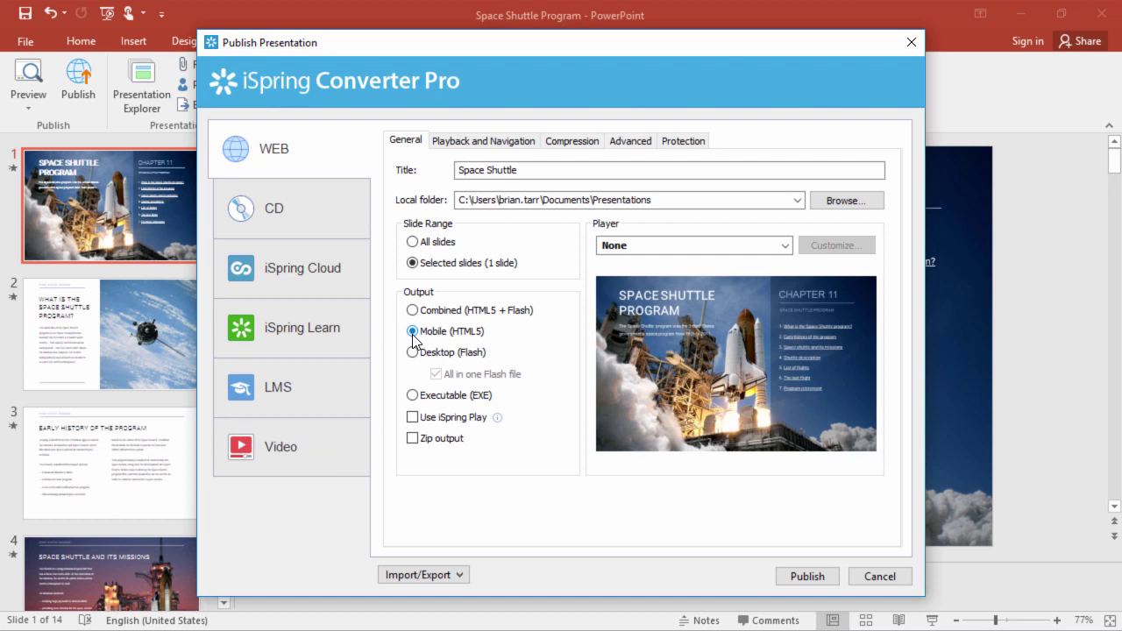
left_click(549, 170)
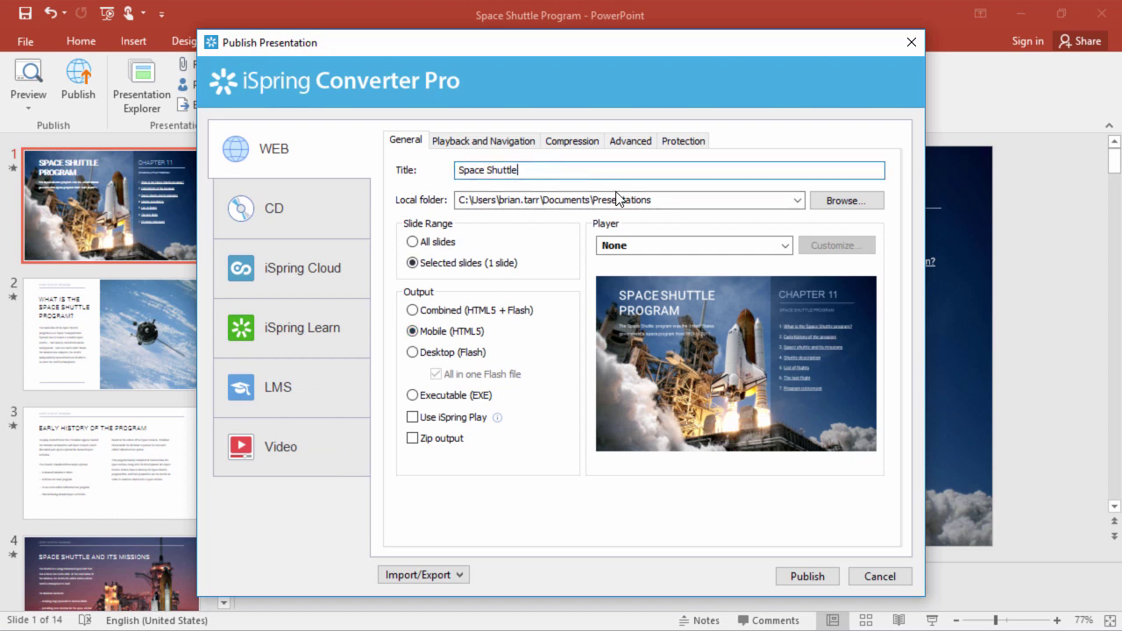
left_click(670, 203)
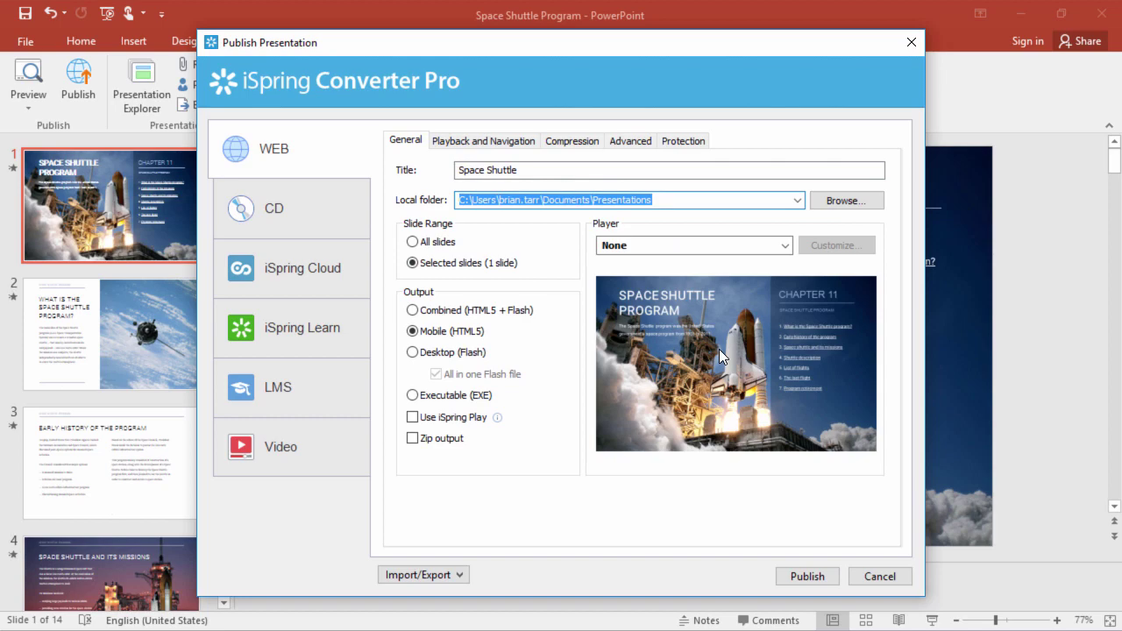
left_click(813, 578)
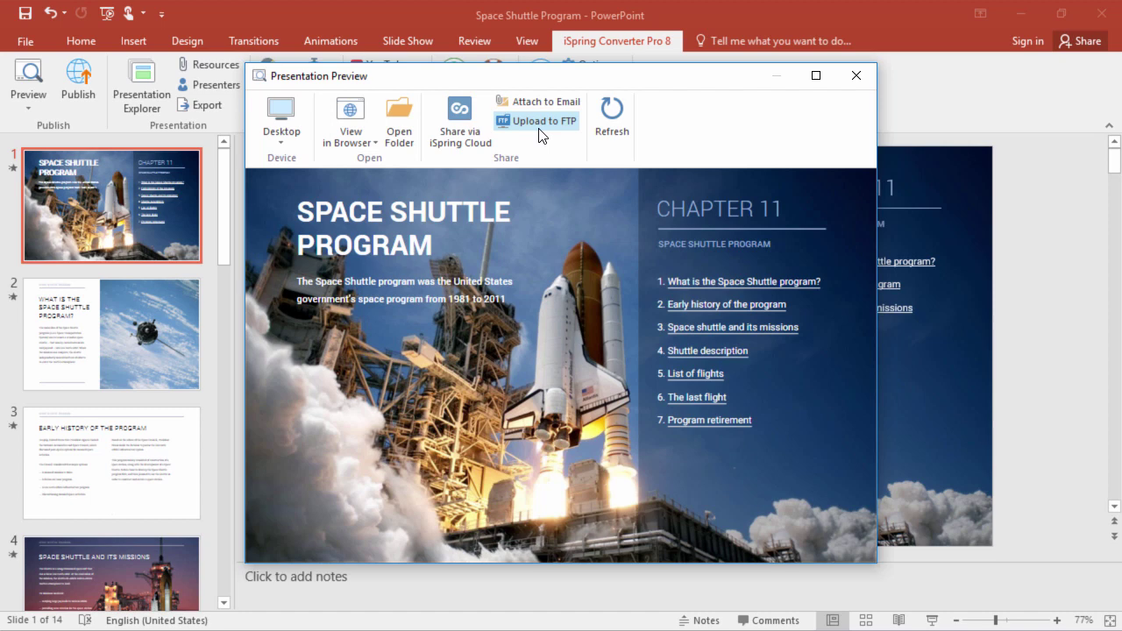
Sign in to iSpring Cloud with the account e-mail and password, then upload Space Shuttle to Repository
left_click(465, 150)
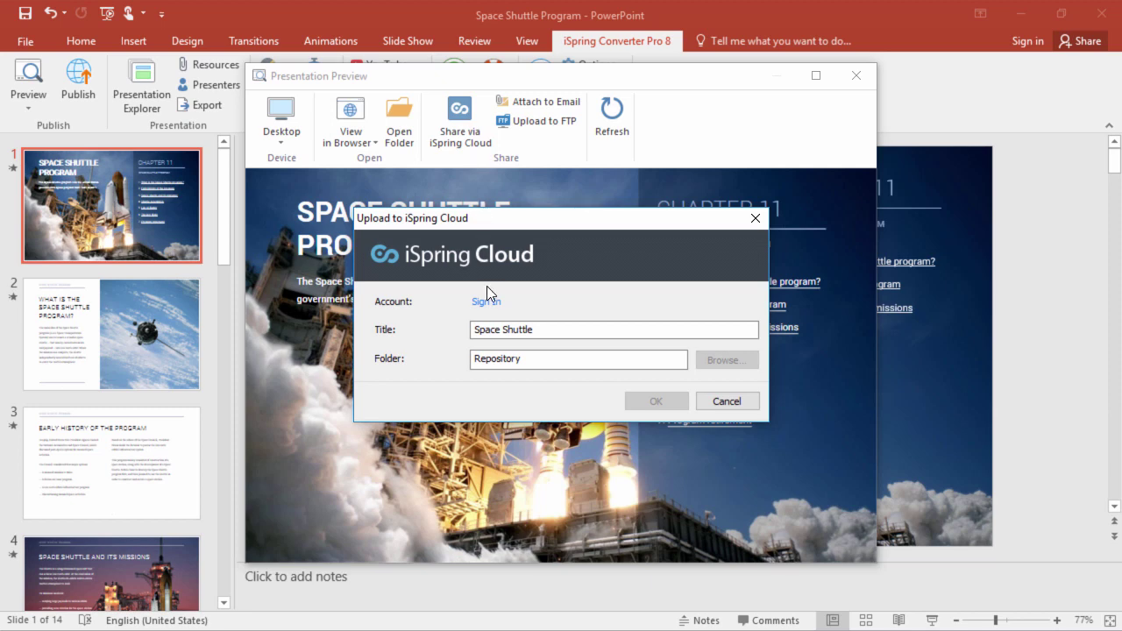
left_click(483, 302)
left_click(483, 262)
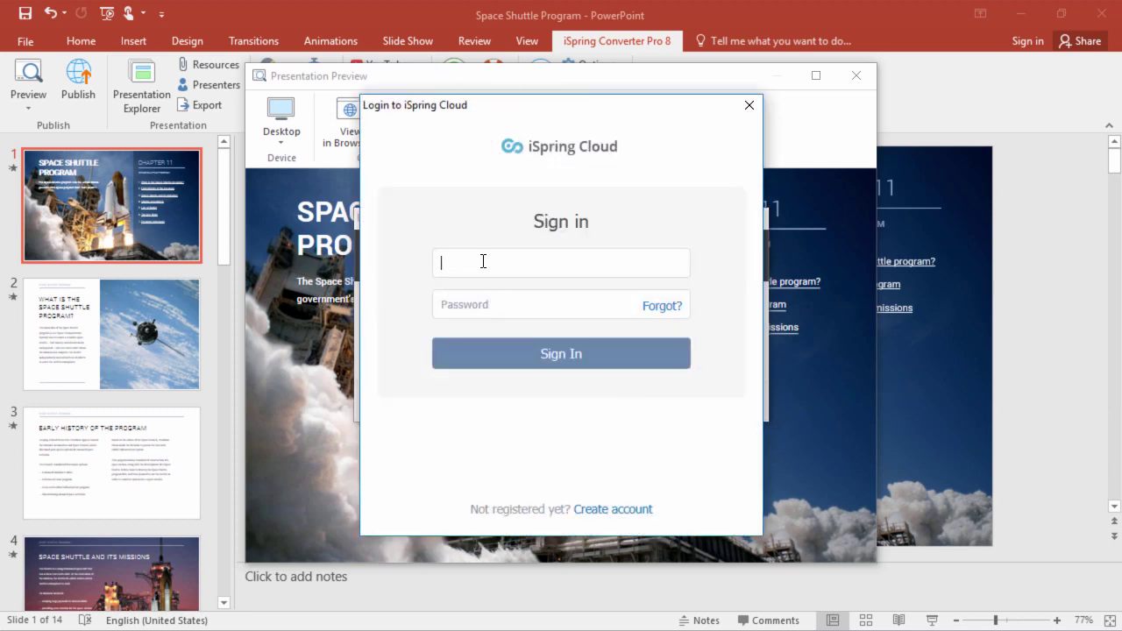
key("Tab")
type("***********")
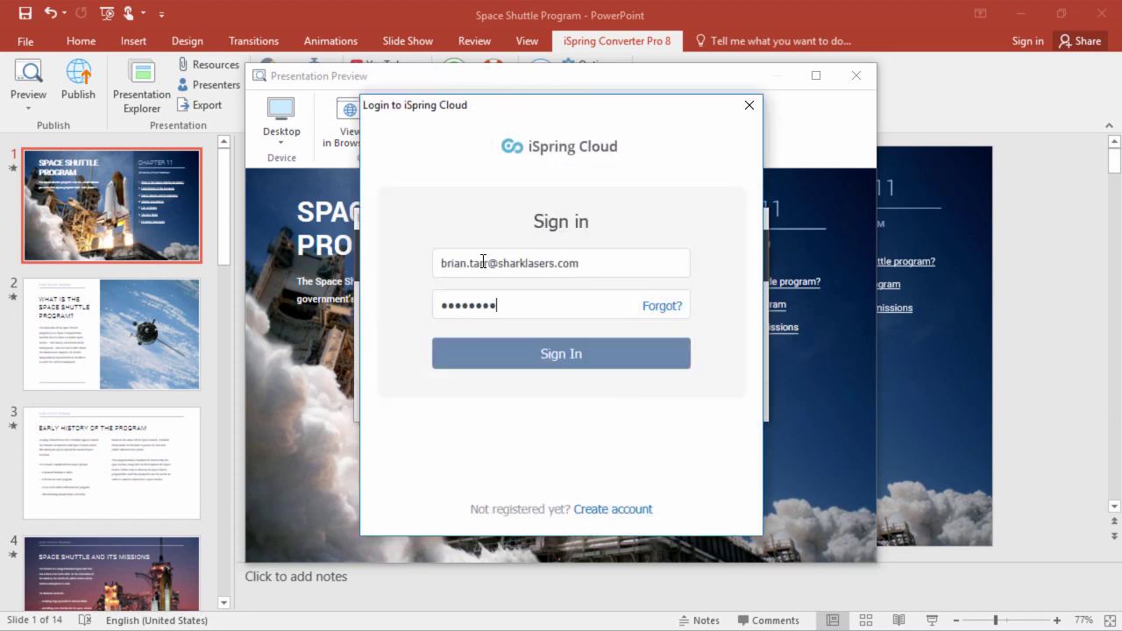
key("Return")
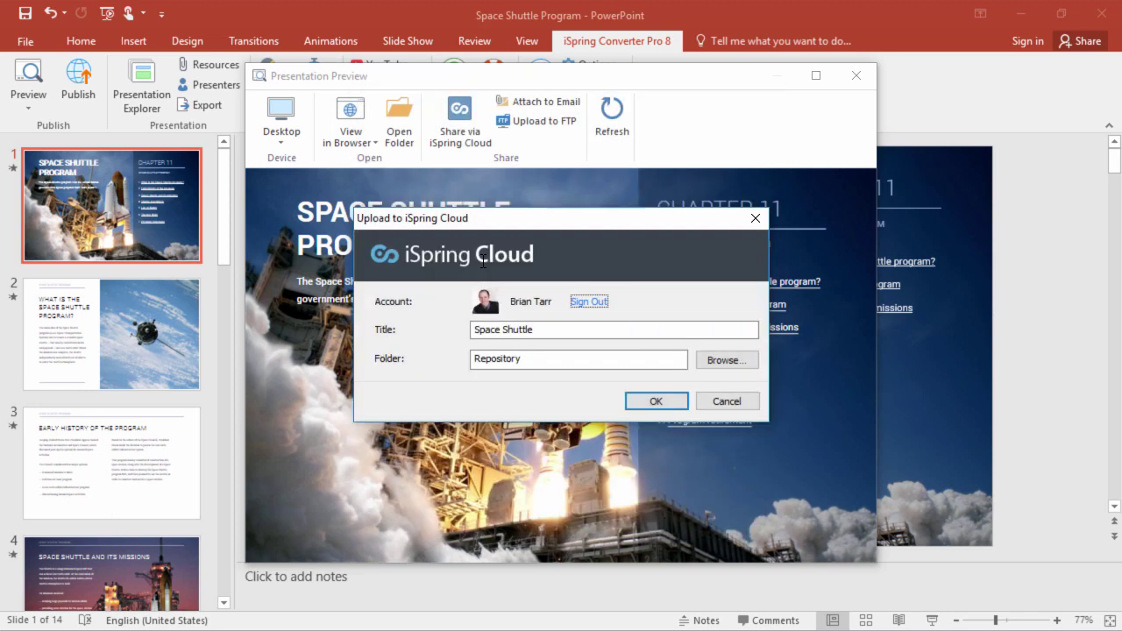
left_click(536, 330)
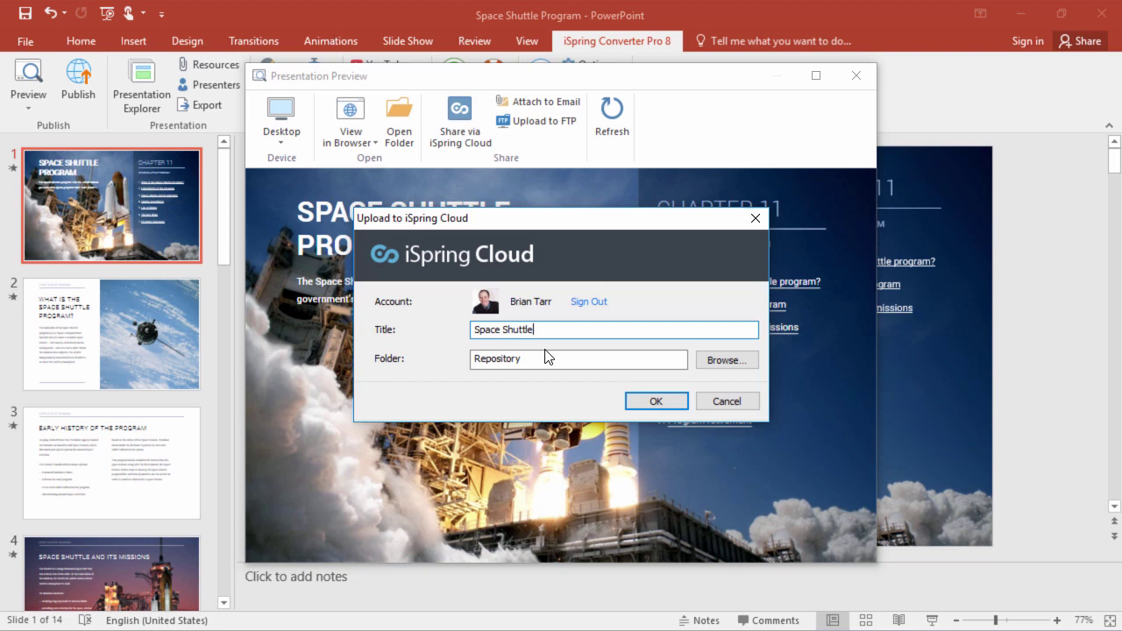
left_click(545, 359)
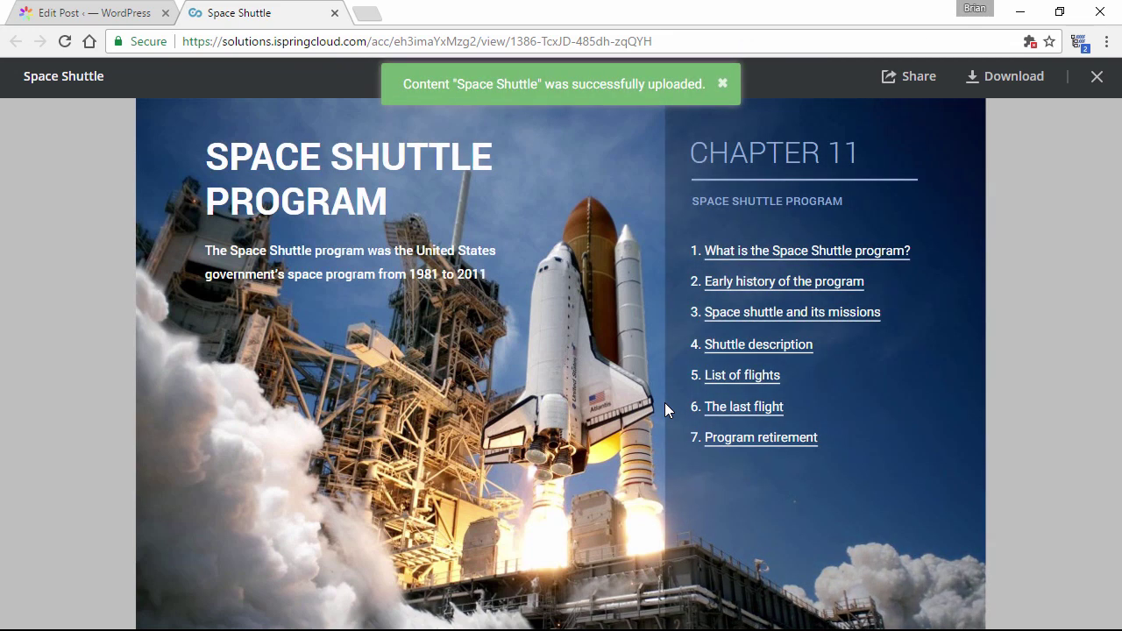
Turn on link access for Space Shuttle in iSpring Cloud and select its iframe embed code
left_click(912, 94)
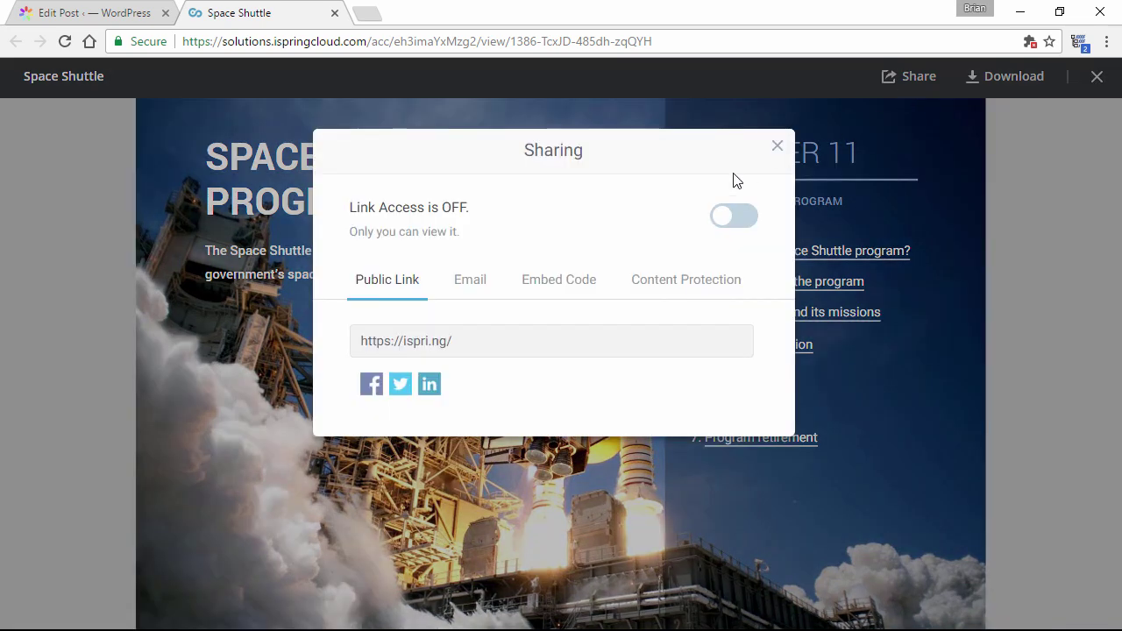
left_click(559, 289)
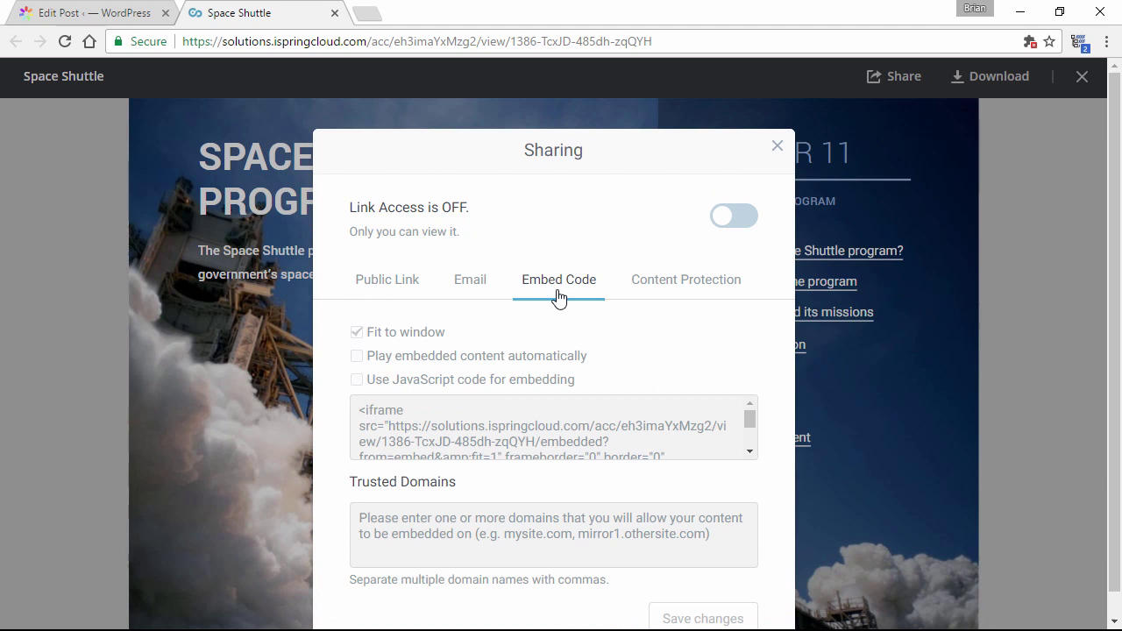
left_click(562, 430)
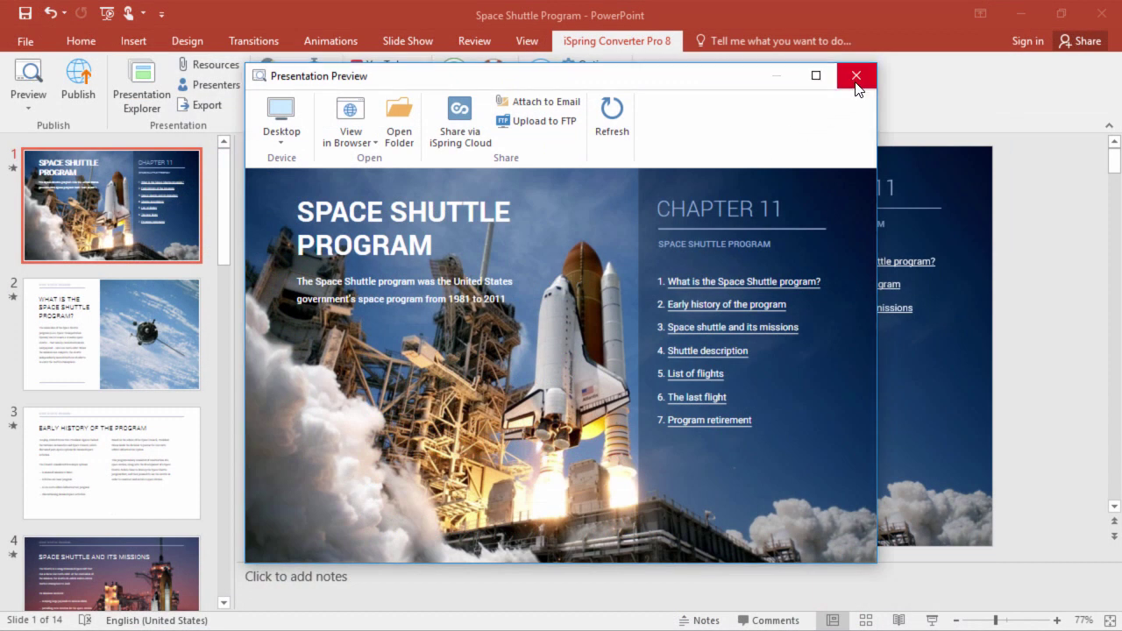
Switch iSpring publishing to Video with YouTube as destination and High Definition 720p quality
left_click(856, 75)
left_click(82, 104)
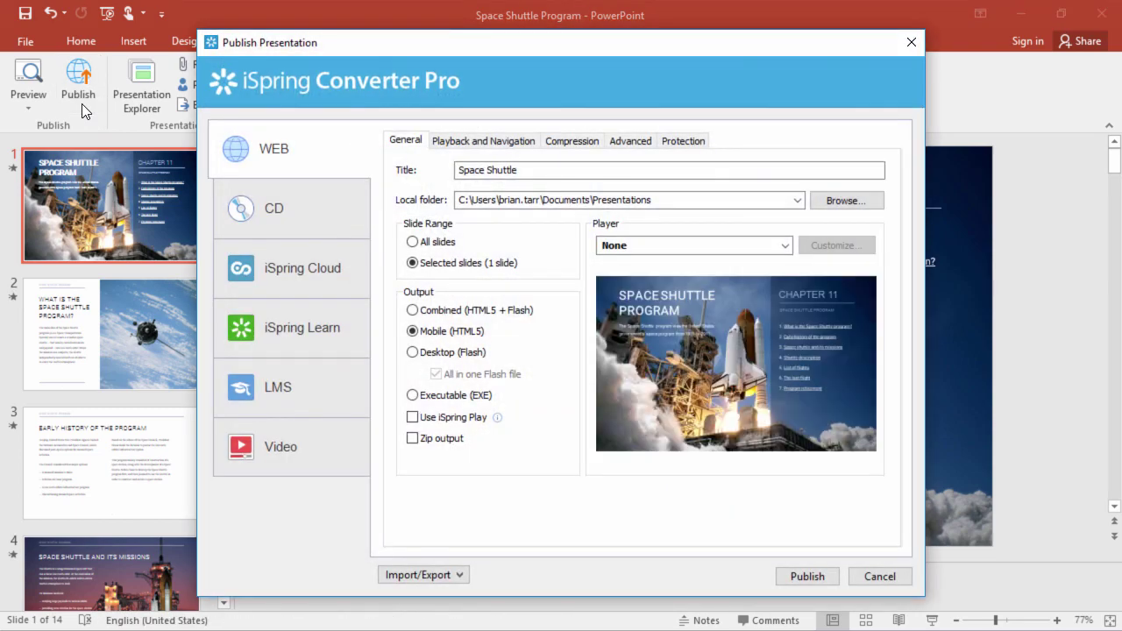
left_click(301, 458)
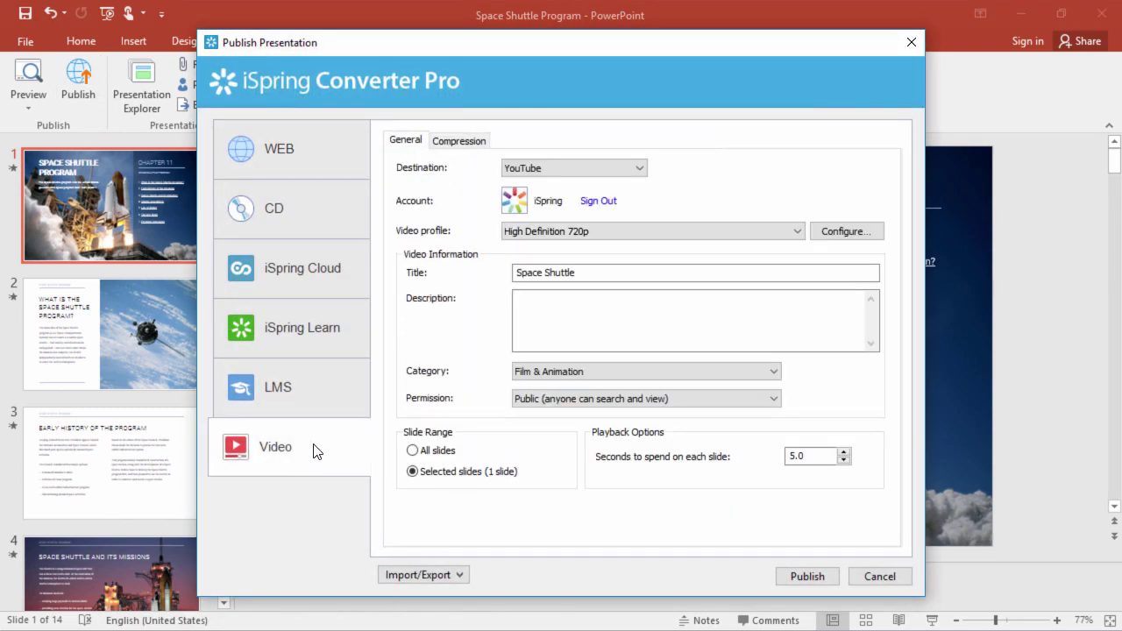
left_click(568, 169)
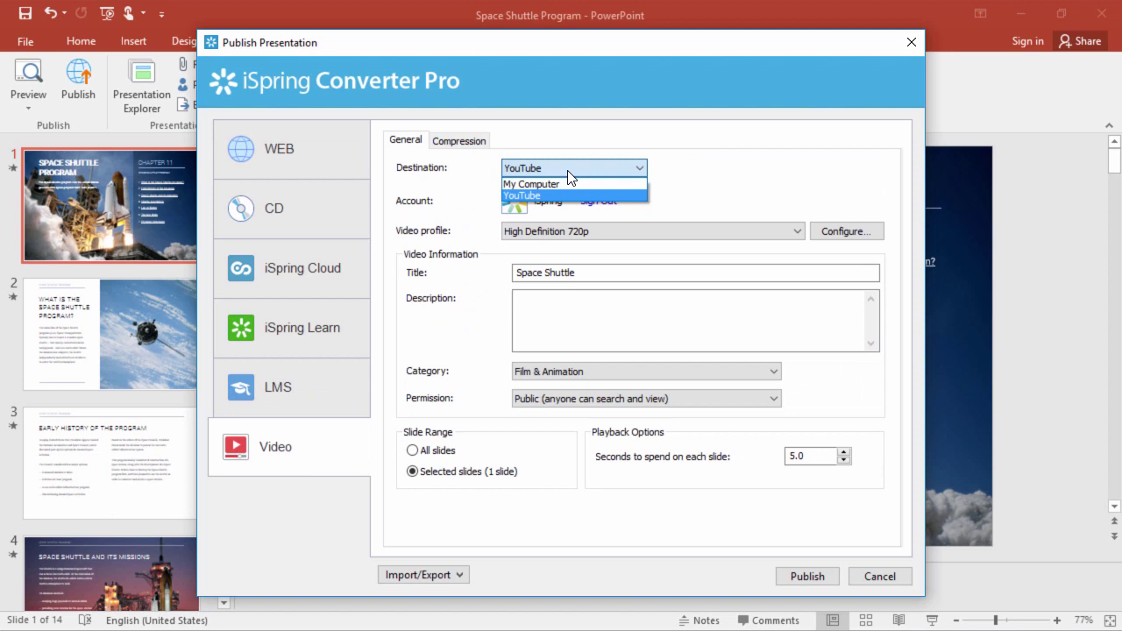
left_click(569, 172)
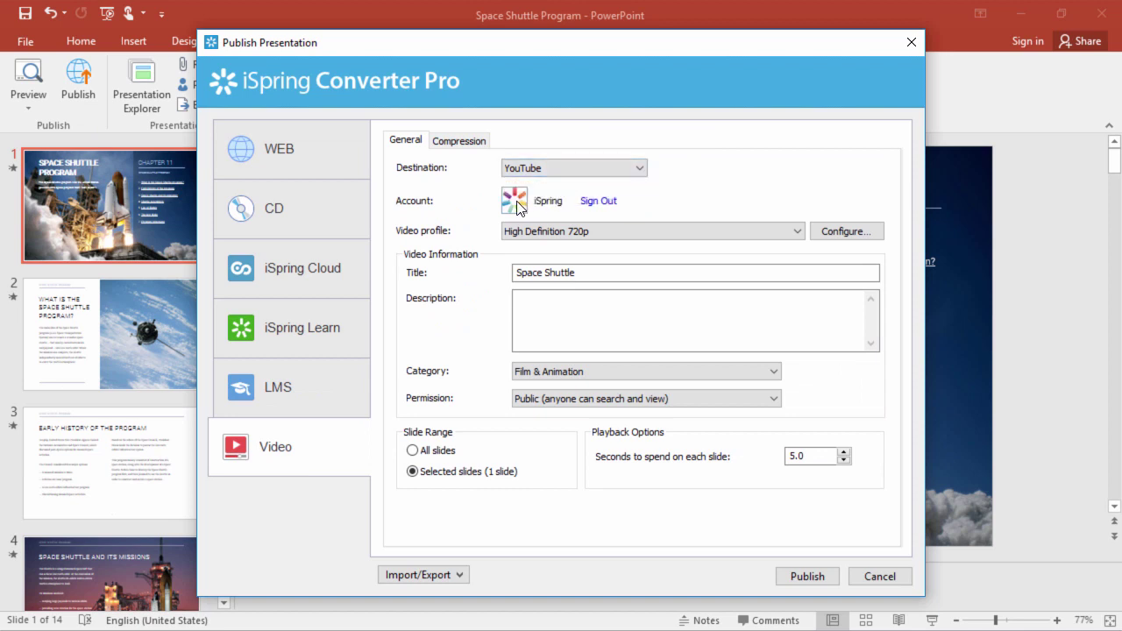
left_click(625, 235)
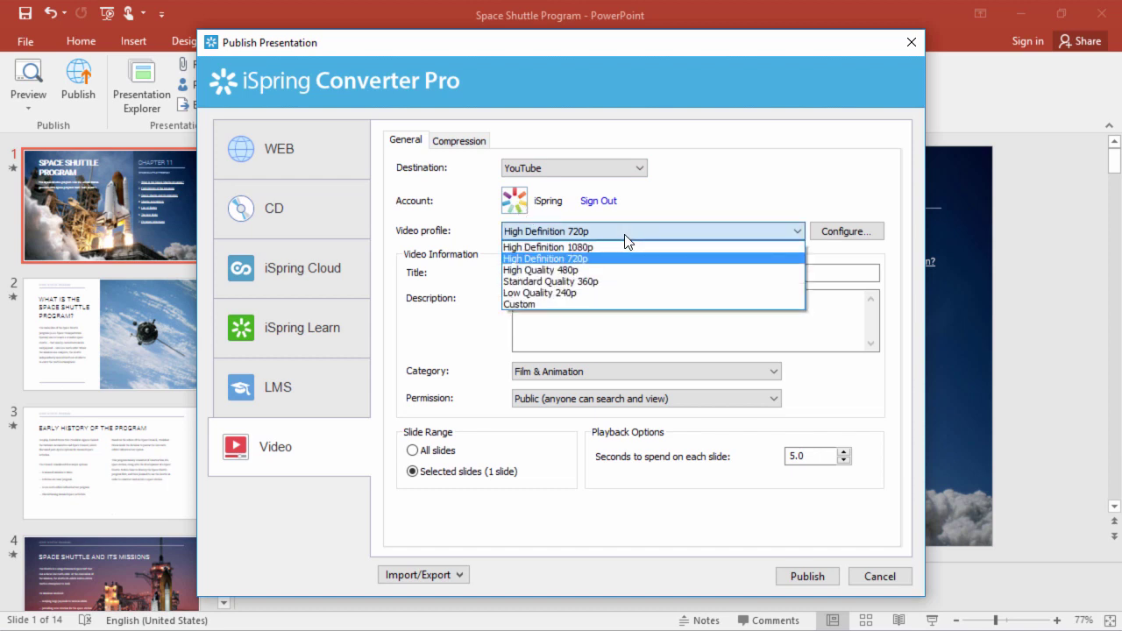
left_click(626, 235)
Publish the selected slide as a public Film & Animation video titled Space Shuttle
left_click(604, 268)
left_click(604, 307)
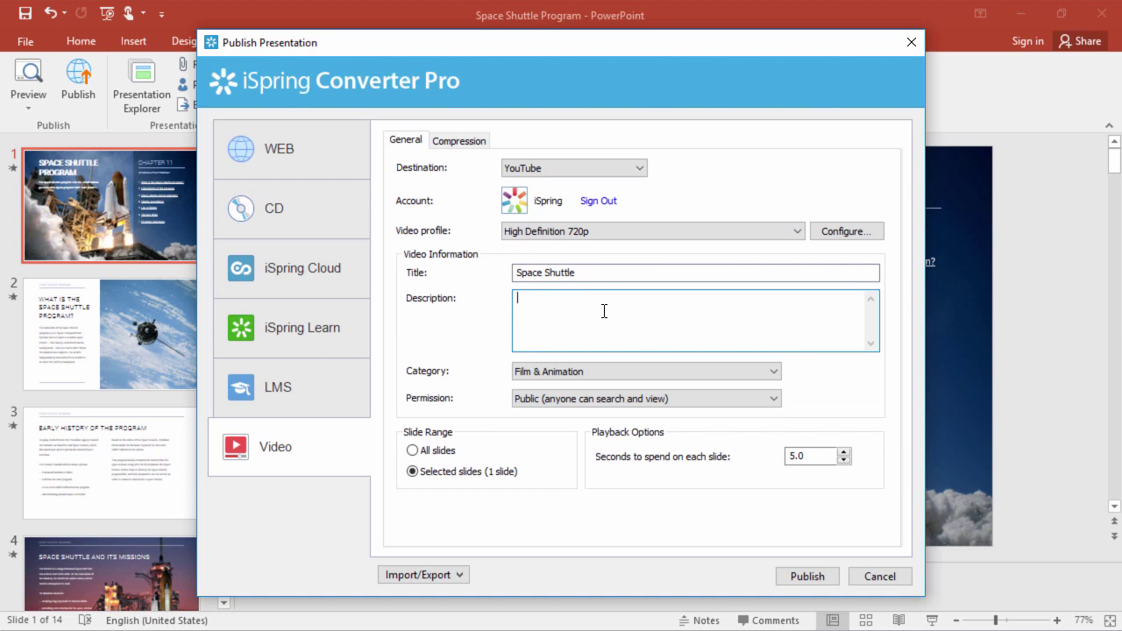
left_click(607, 376)
left_click(608, 376)
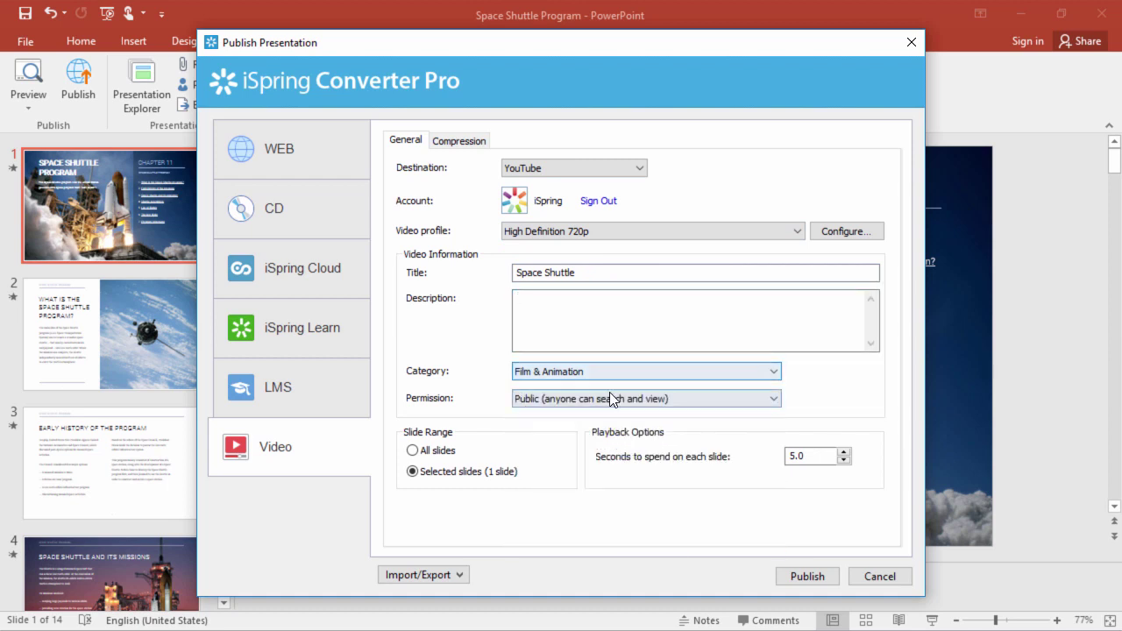
left_click(610, 393)
left_click(611, 394)
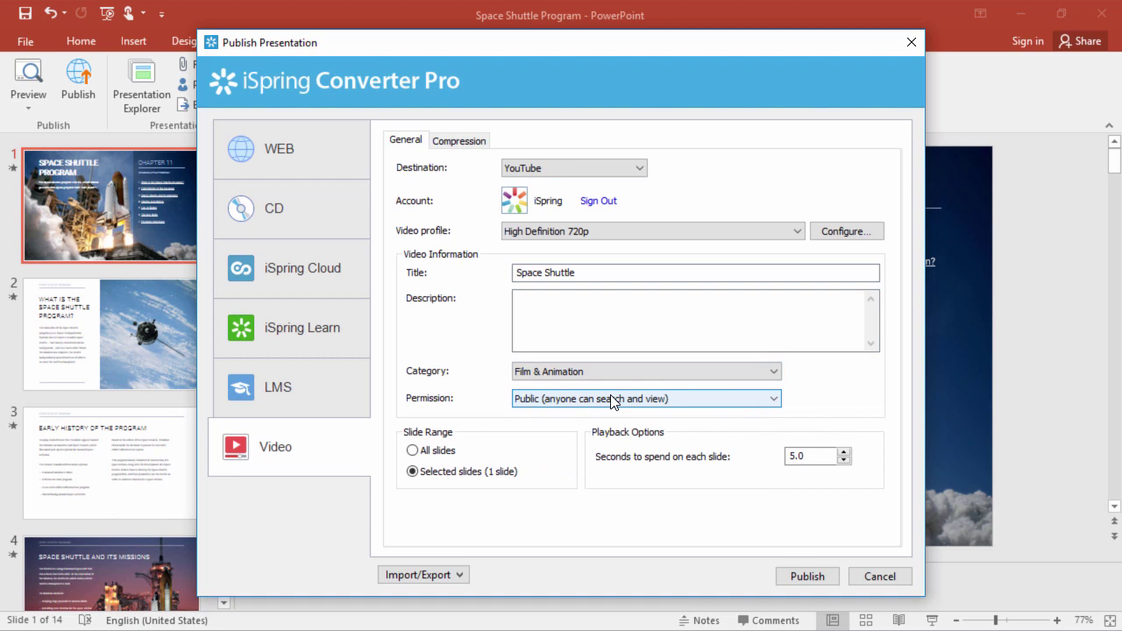
left_click(469, 474)
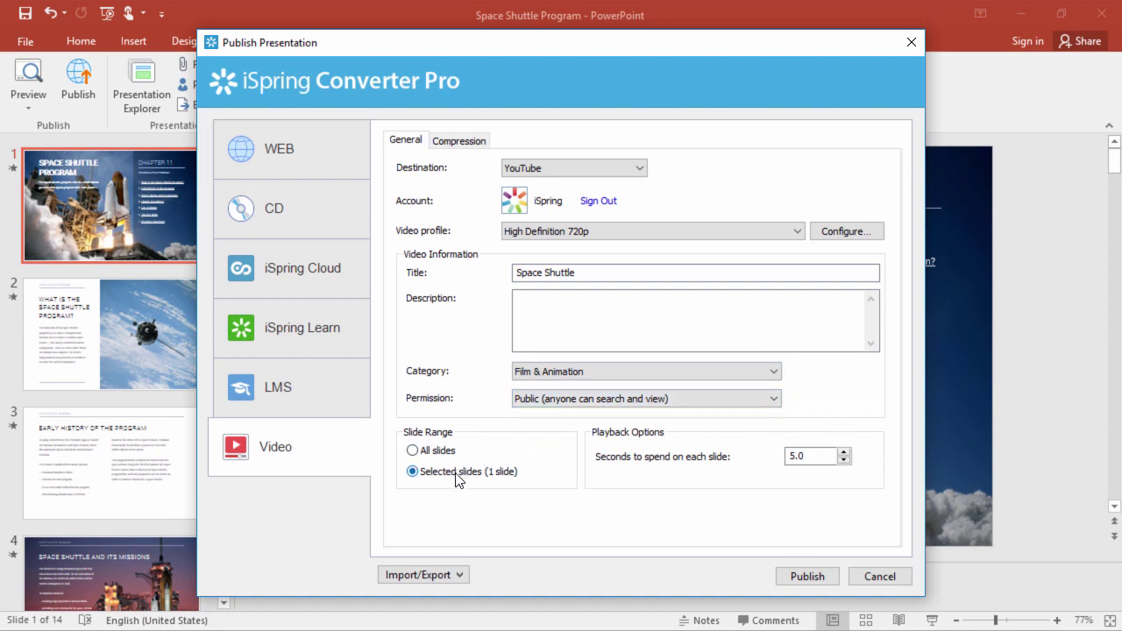
left_click(801, 455)
left_click(812, 581)
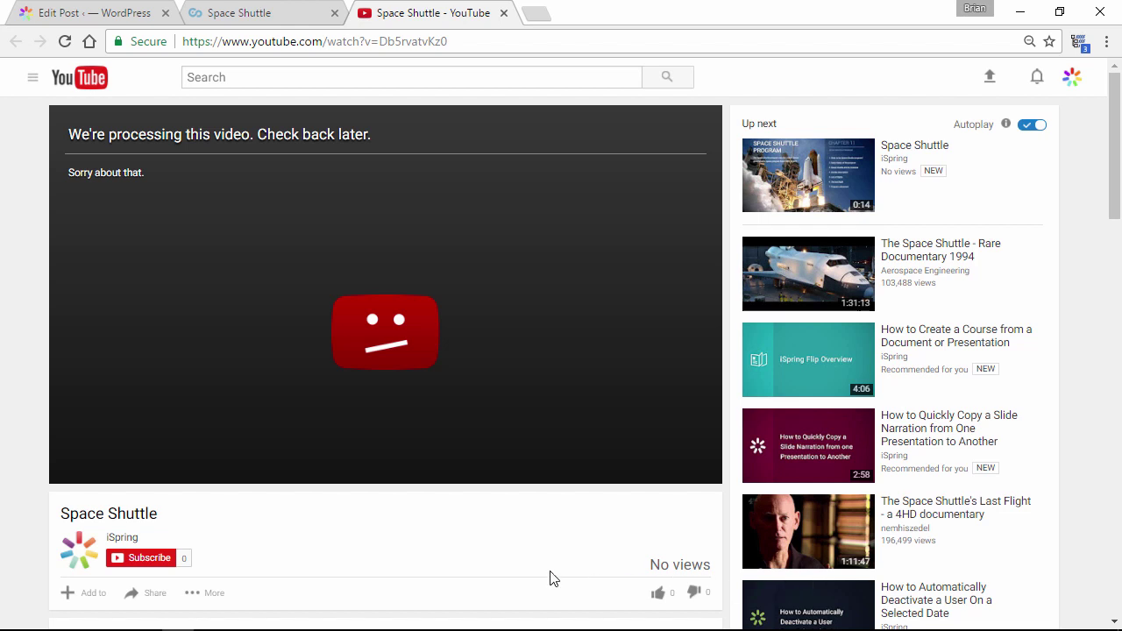
Display the Space Shuttle video's iframe code in YouTube's Share > Embed panel
left_click(151, 603)
scroll(155, 596, "down", 2)
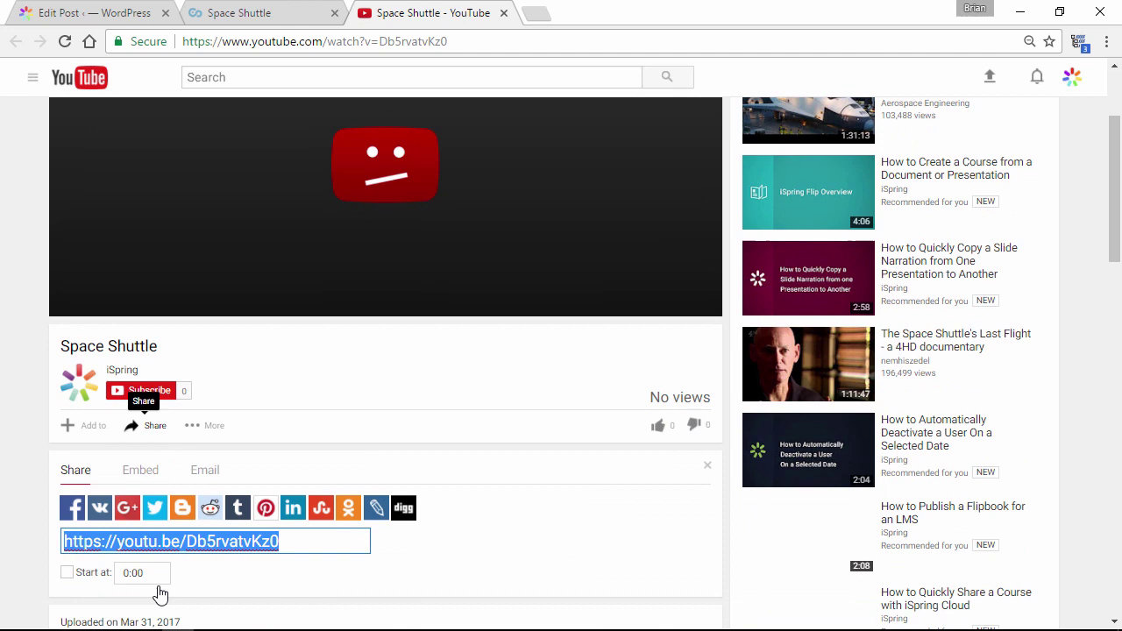
left_click(142, 465)
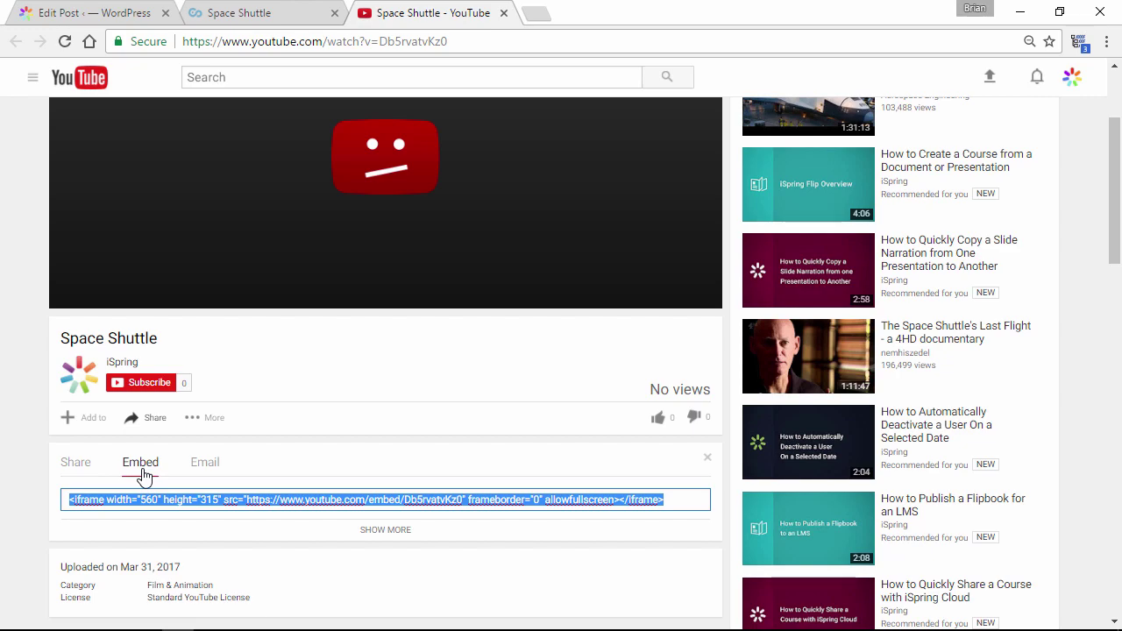
key("ctrl+1")
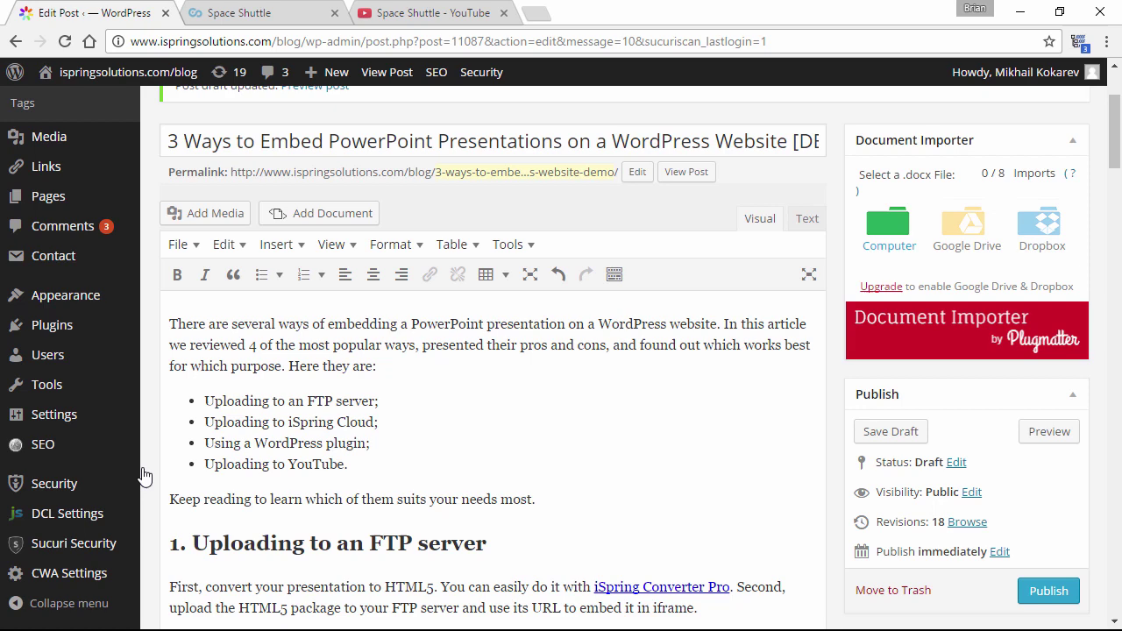
scroll(391, 447, "down", 3)
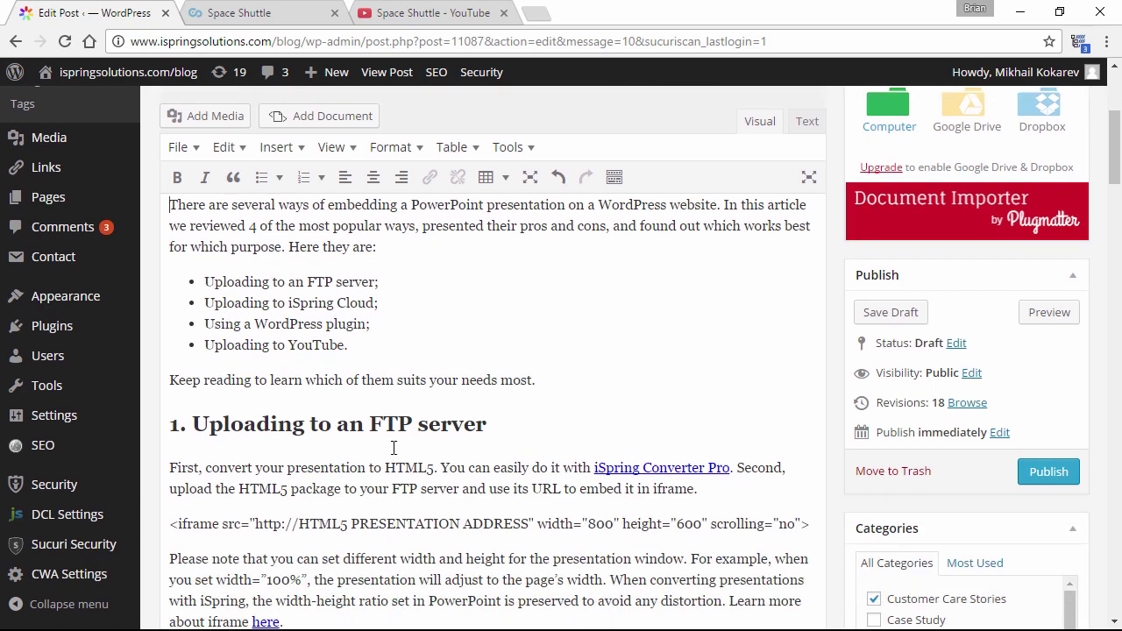
left_click_drag(172, 379, 815, 380)
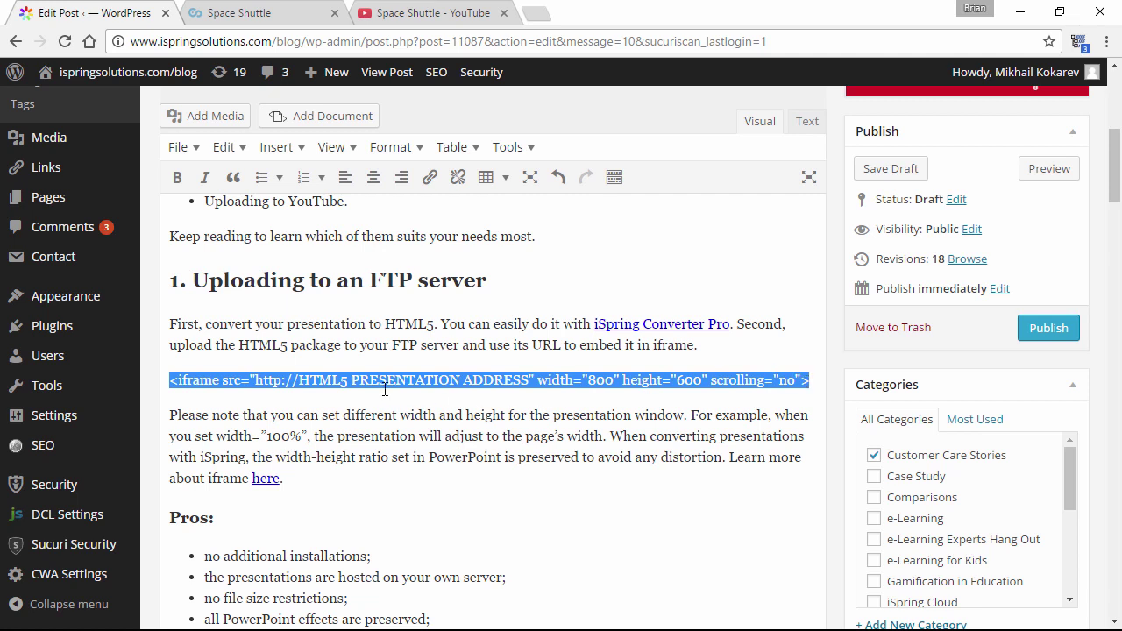
left_click(300, 379)
left_click_drag(300, 380, 327, 381)
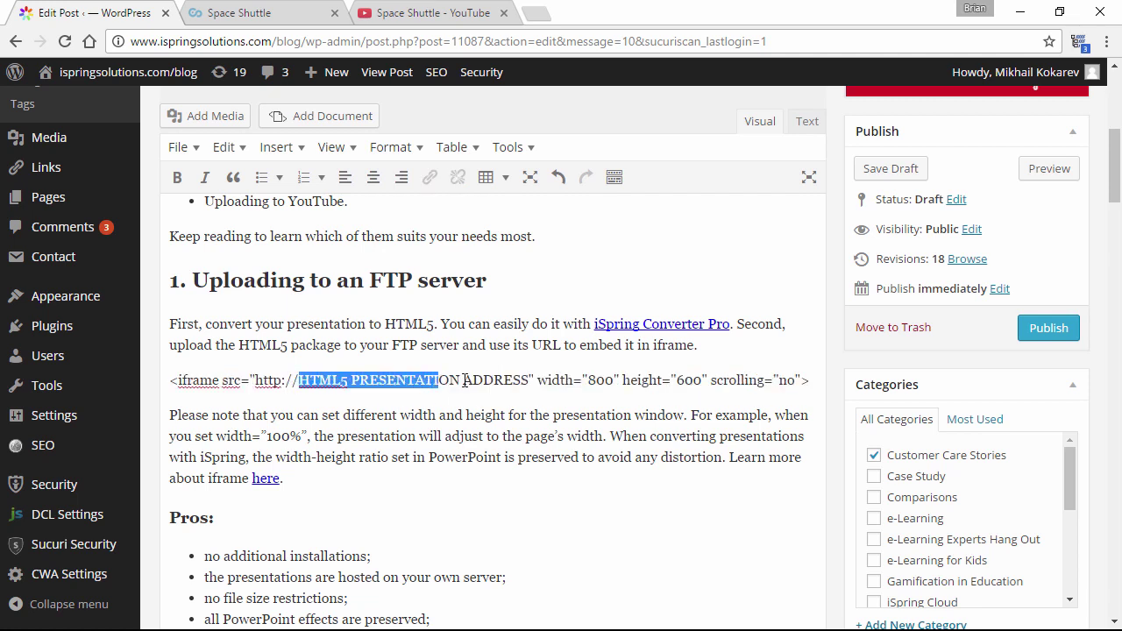
left_click_drag(465, 380, 531, 384)
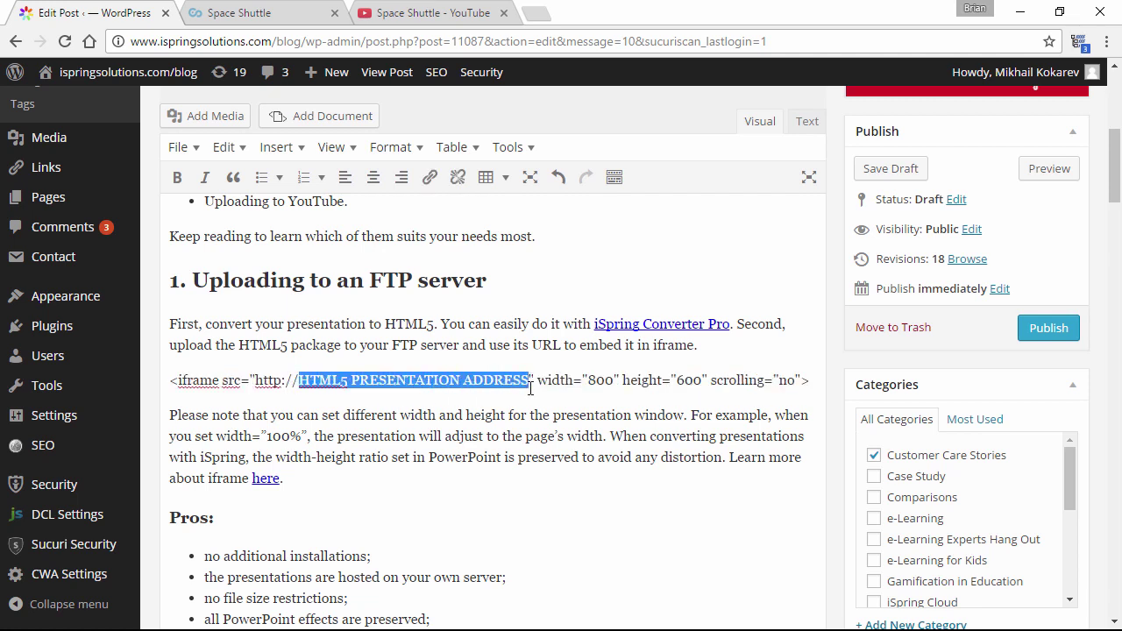
scroll(530, 399, "down", 5)
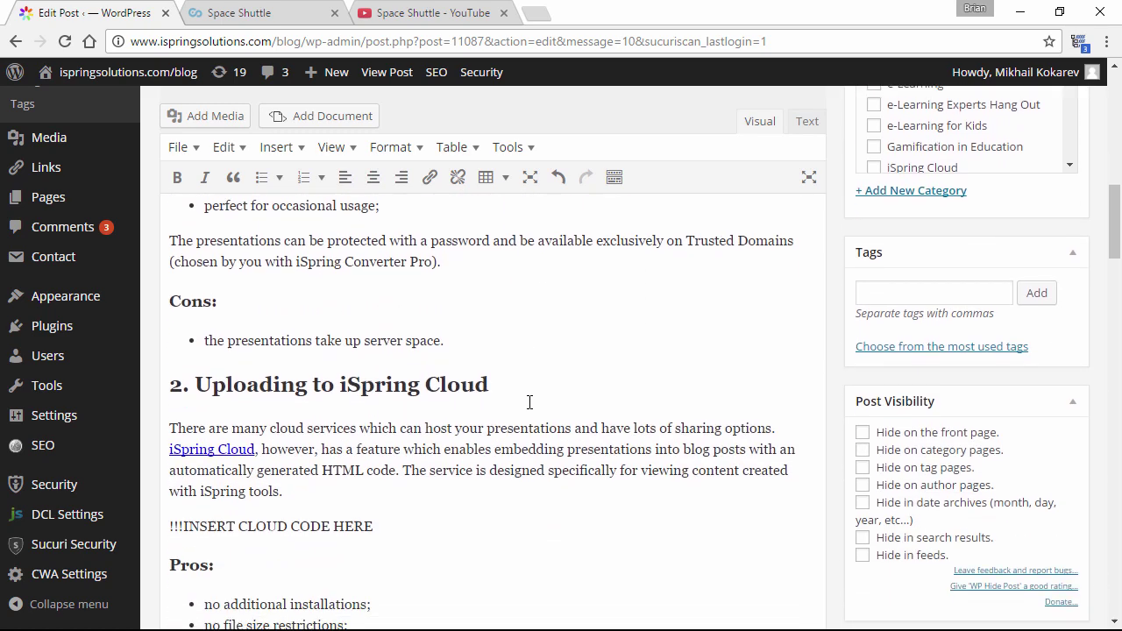
scroll(529, 400, "down", 2)
left_click(381, 347)
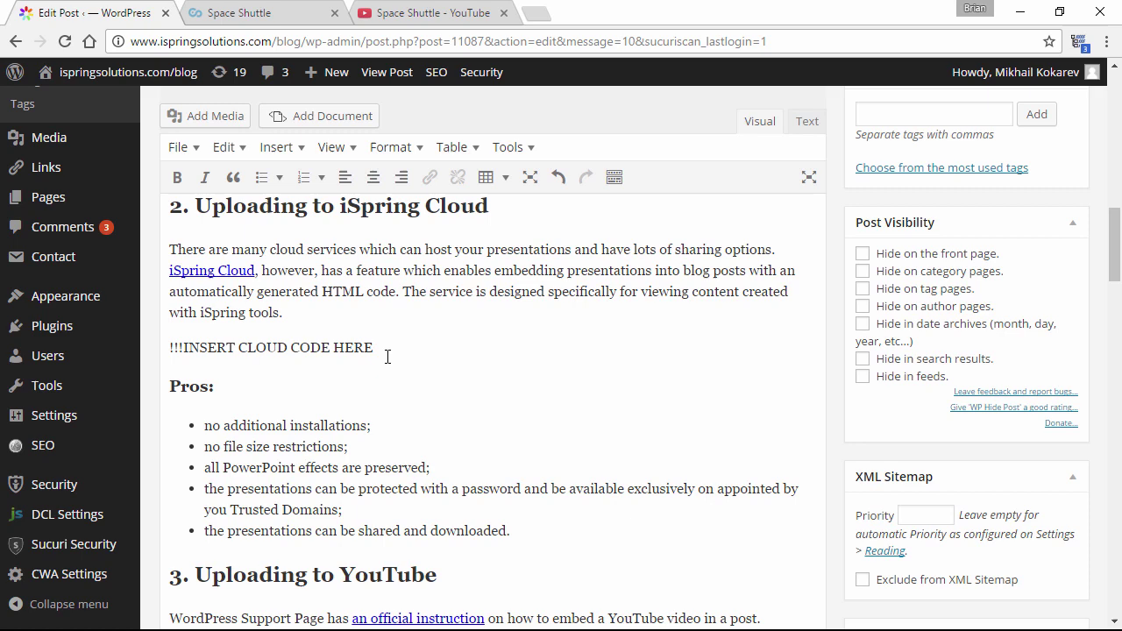
scroll(401, 357, "down", 4)
left_click(408, 384)
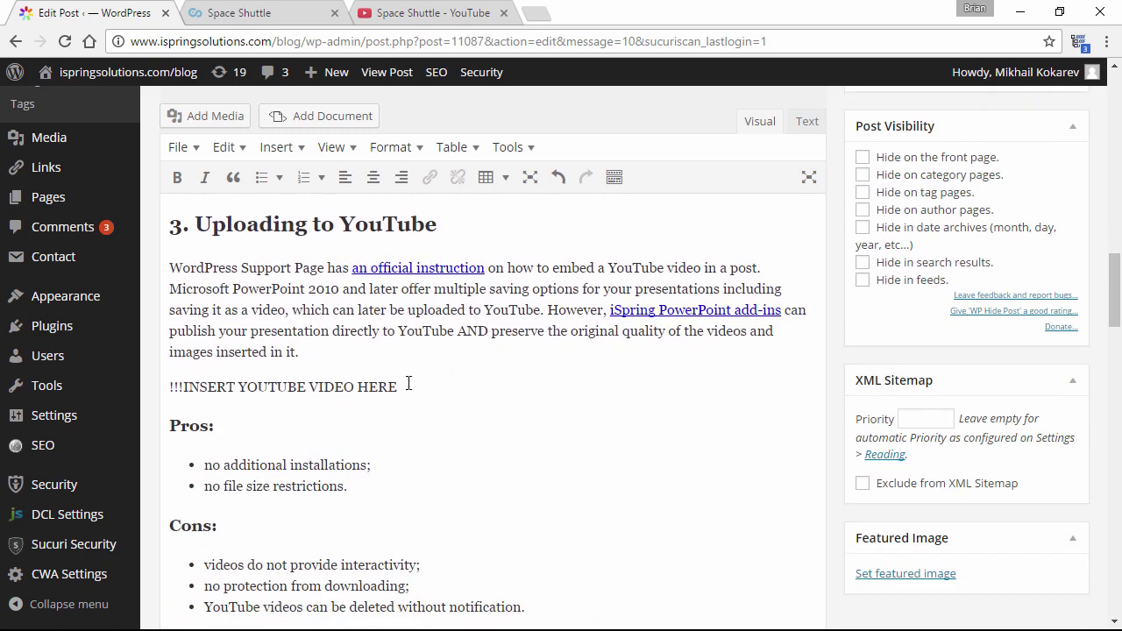
In the post's Text view, replace INSERT CLOUD CODE HERE with the iSpring Cloud embed code
left_click(807, 125)
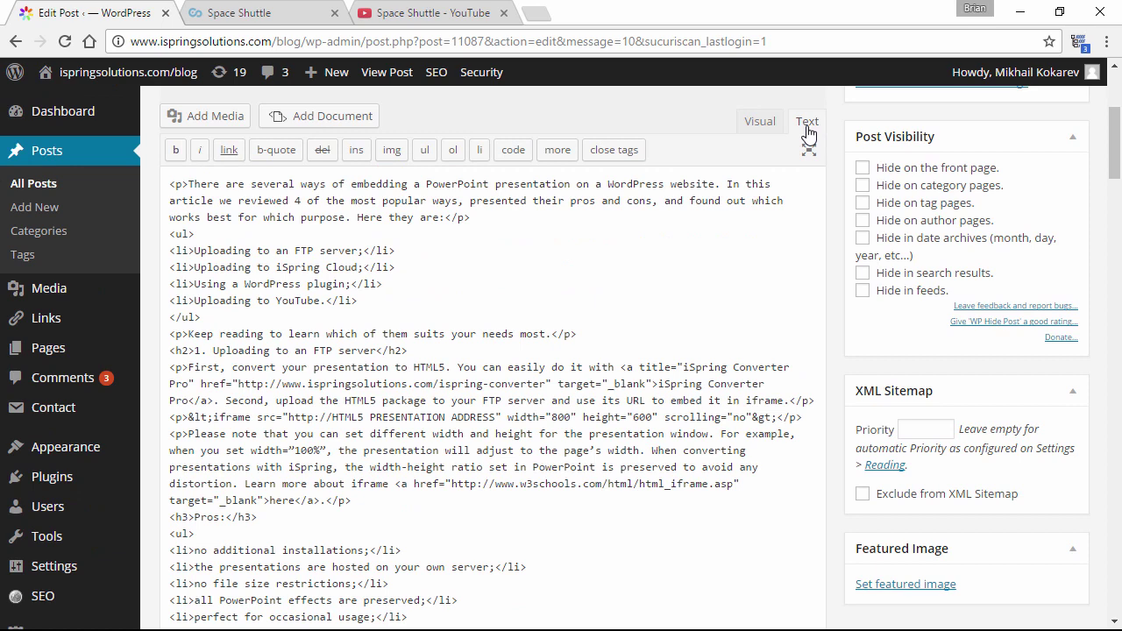
key("ctrl+f")
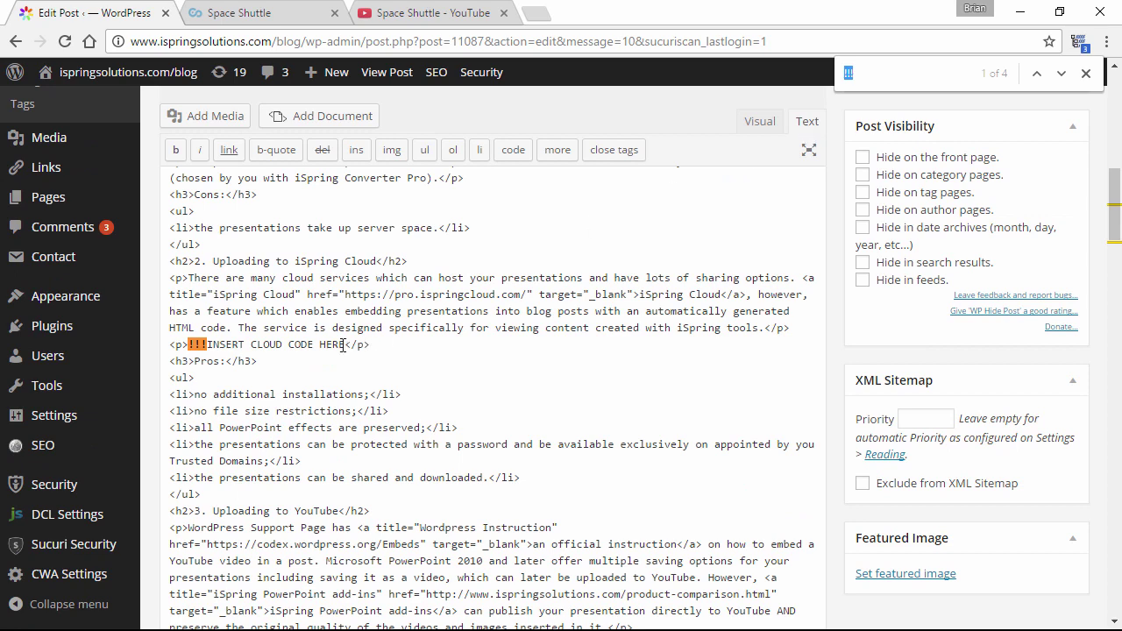
left_click_drag(346, 346, 193, 346)
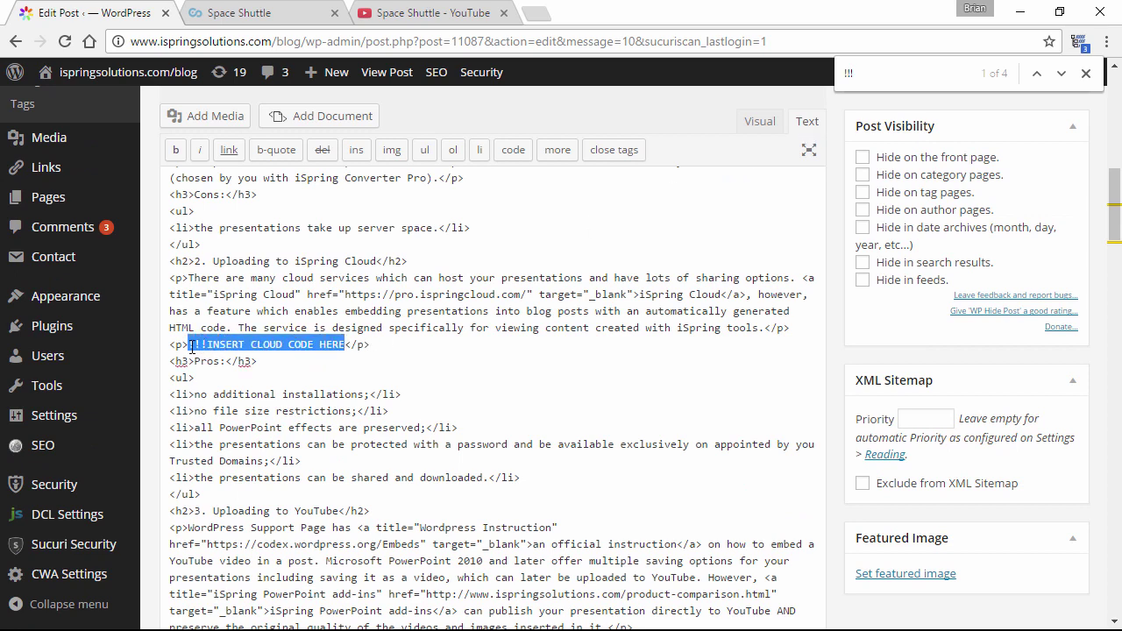
type("<iframe src=\"https://solutions.ispringcloud.com/acc/eh3imaYxMzg2/view/1386-8XWyw-HNqUL-eRJBj/embedded?from=embed&amp;fit=1\" frameborder=\"0\" border=\"0\" scrolling=\"auto\" allowtransparency=\"true\" allowfullscreen=\"1\" style=\"border: none; background-color: transparent; width: 720px; height: 480px;\"></iframe>")
Replace the INSERT YOUTUBE VIDEO HERE placeholder with the YouTube embed code
key("ctrl+f")
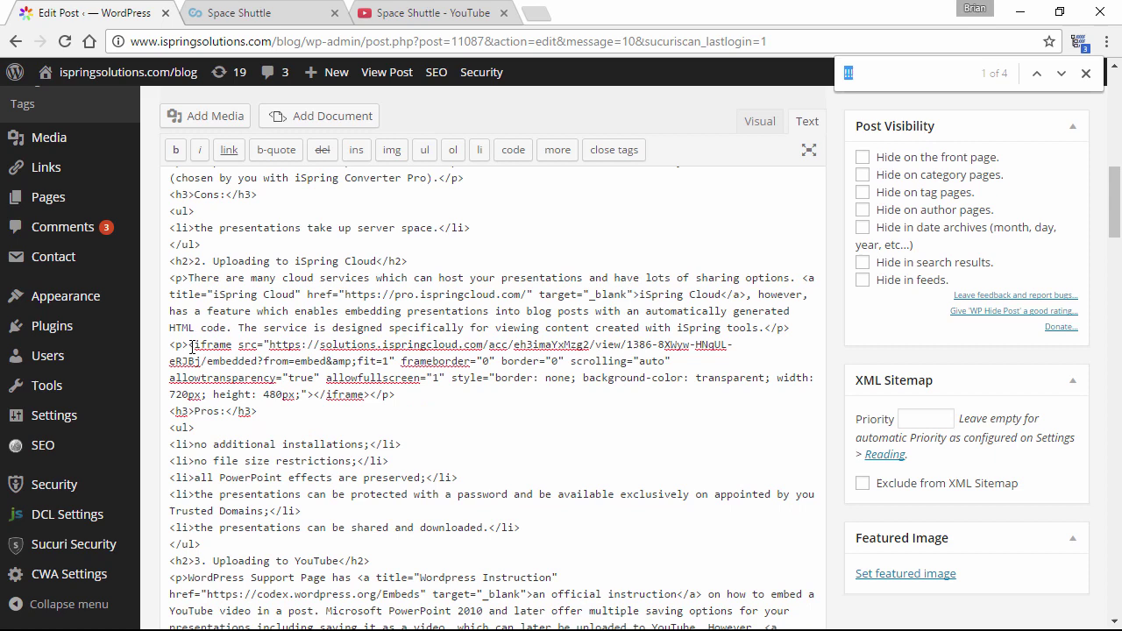
key("Return")
left_click_drag(189, 345, 367, 344)
type("<iframe width=\"560\" height=\"315\" src=\"https://www.youtube.com/embed/i2QMqvJaTpw\" frameborder=\"0\" allowfullscreen></iframe>")
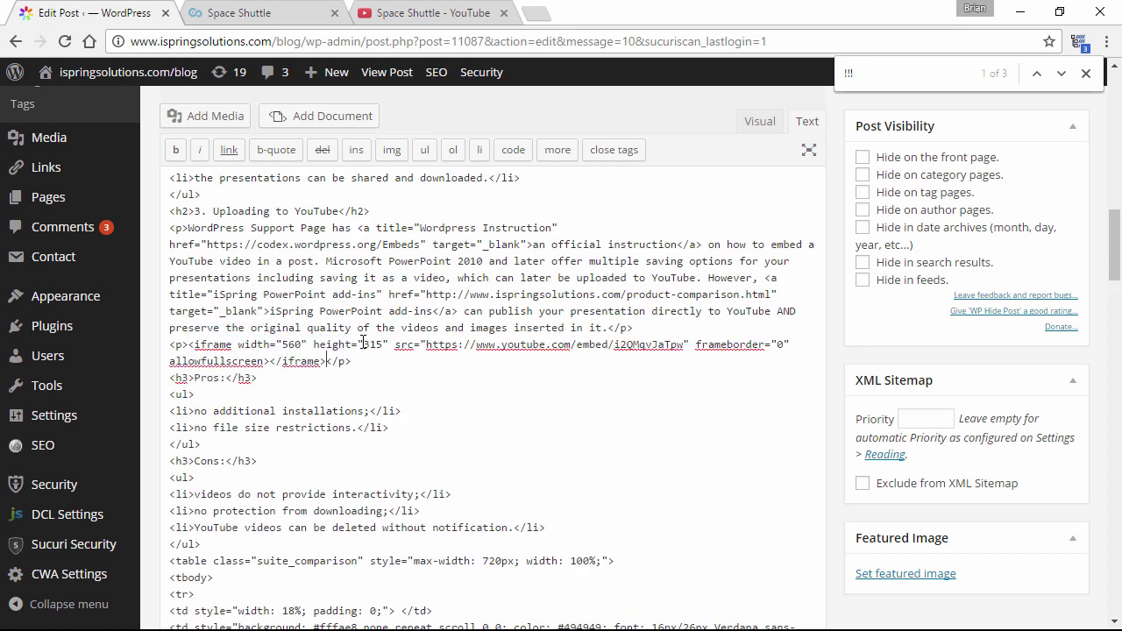
scroll(733, 311, "up", 3)
scroll(734, 312, "up", 10)
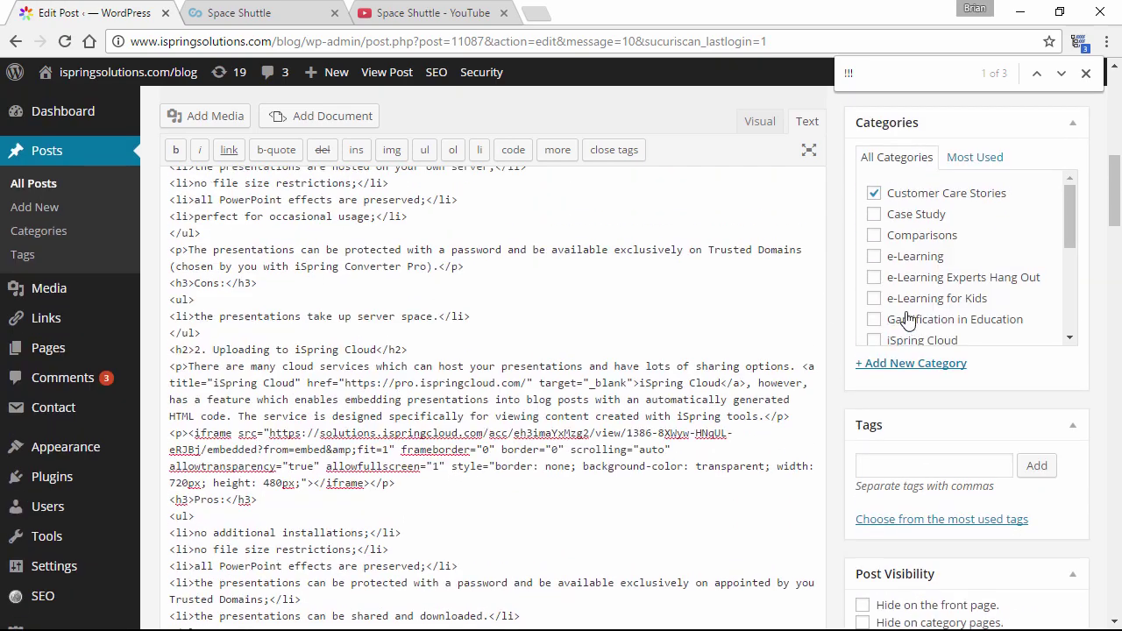
Preview the post, scroll through both Space Shuttle embeds, and play the YouTube video
left_click(1053, 268)
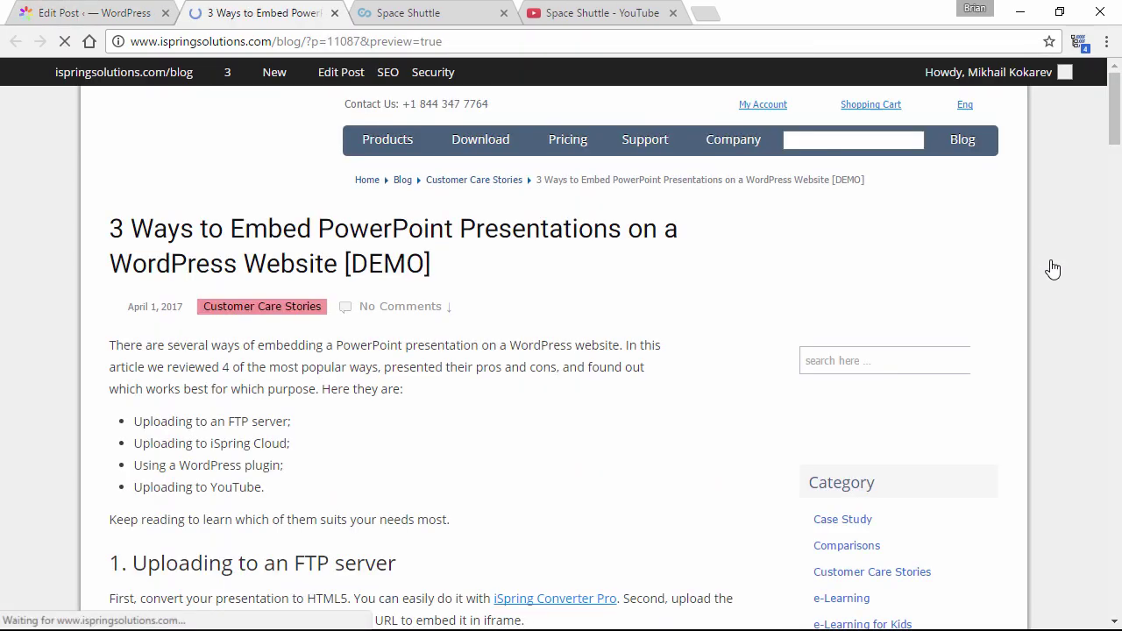
scroll(653, 372, "down", 15)
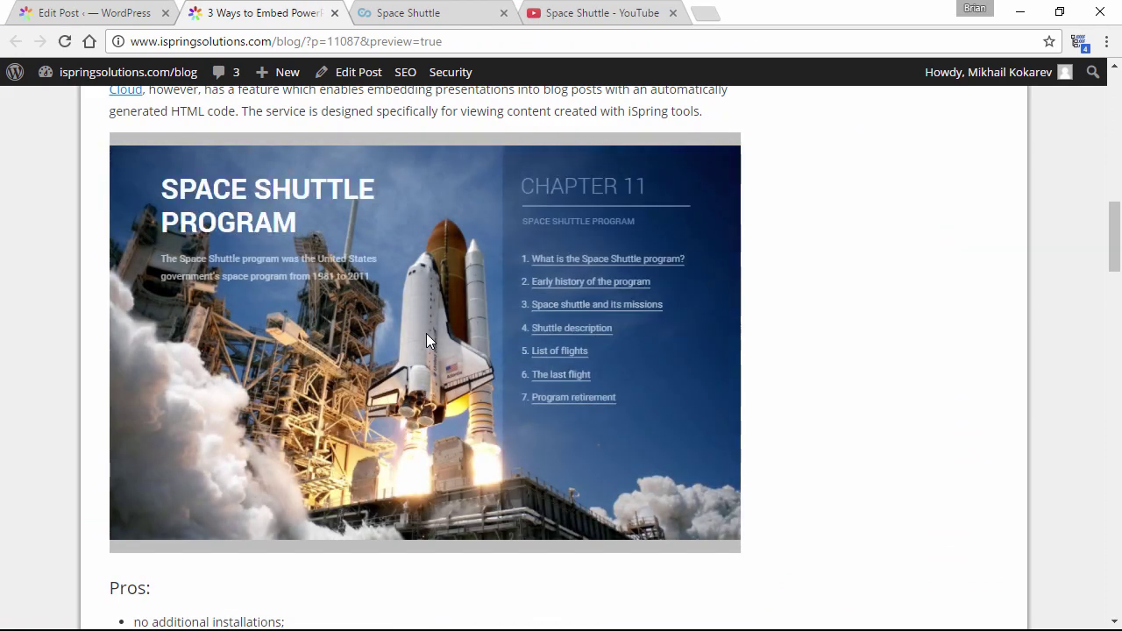
scroll(427, 333, "down", 9)
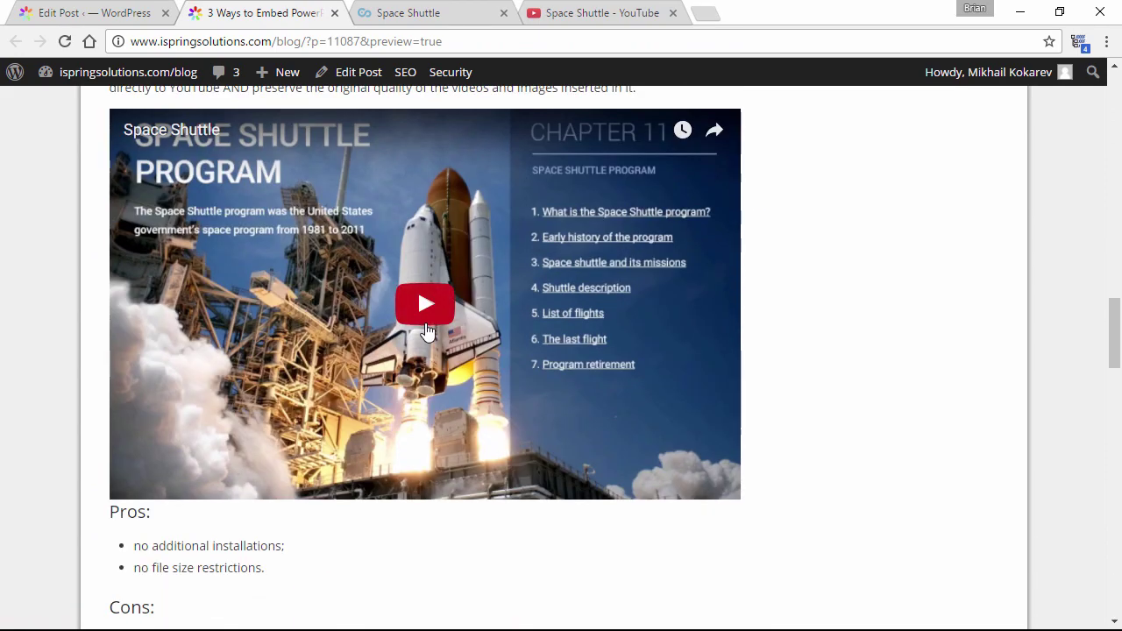
left_click(426, 329)
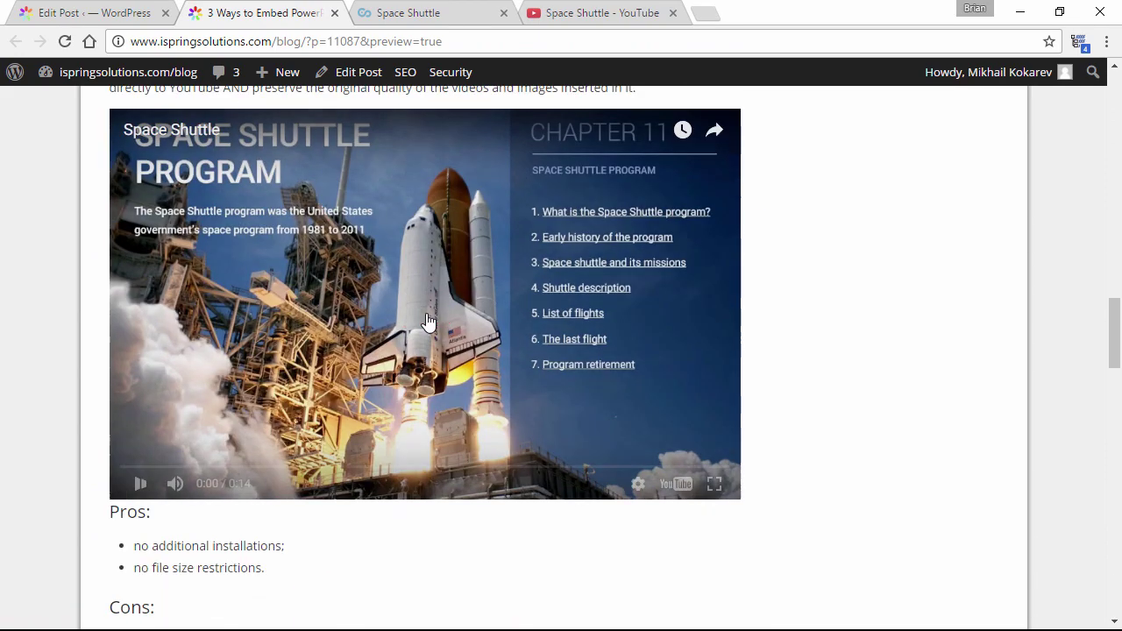